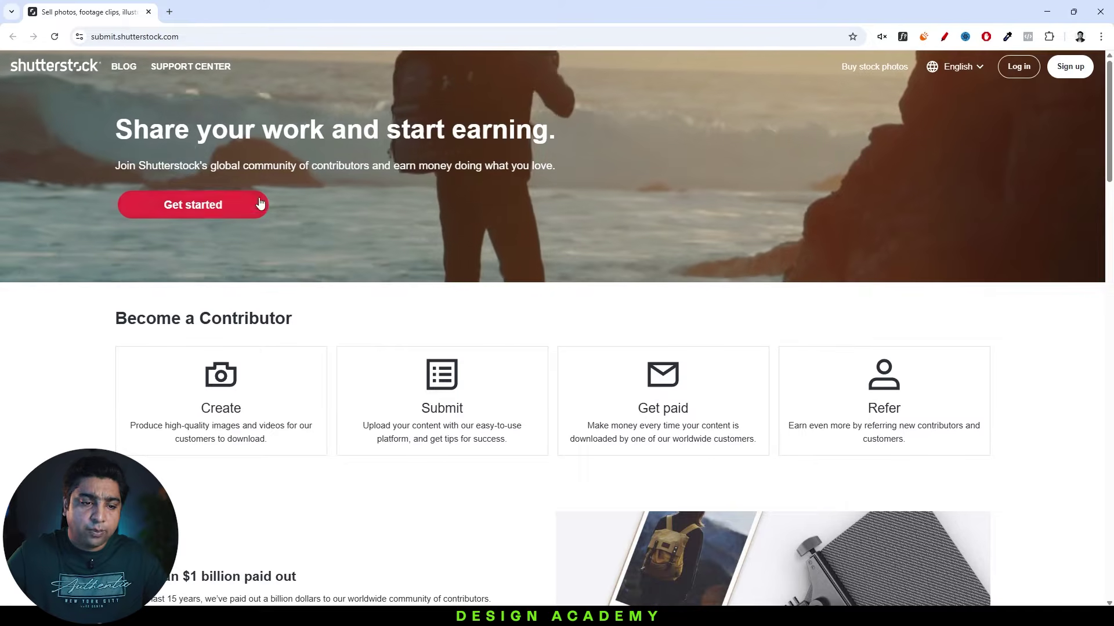
Open the 'Create your free account' contributor sign-up form from the landing page.
click(210, 209)
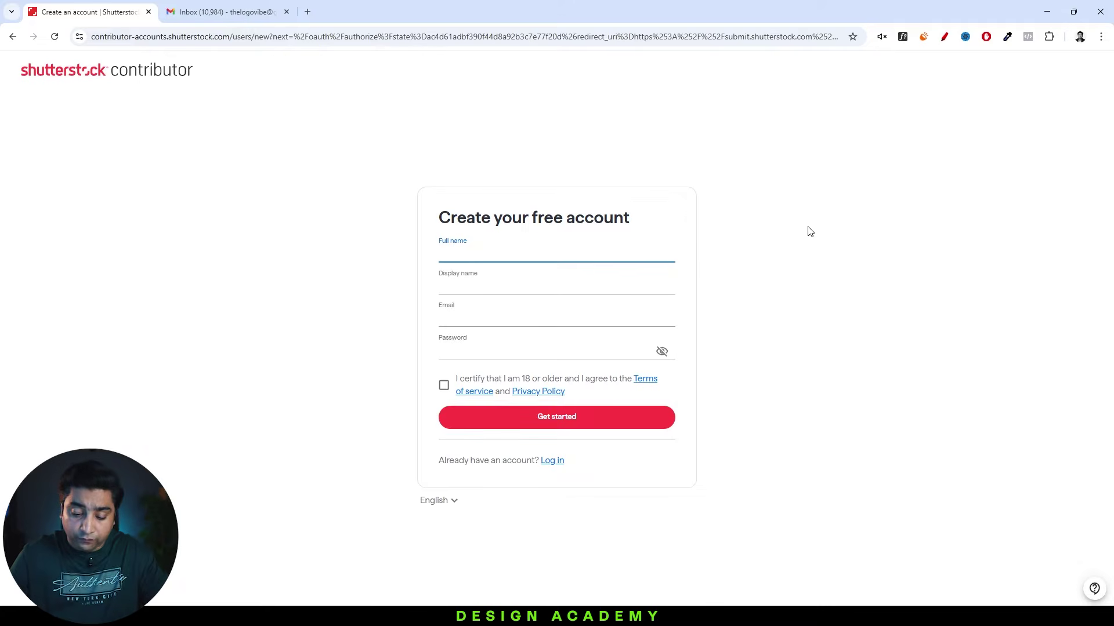
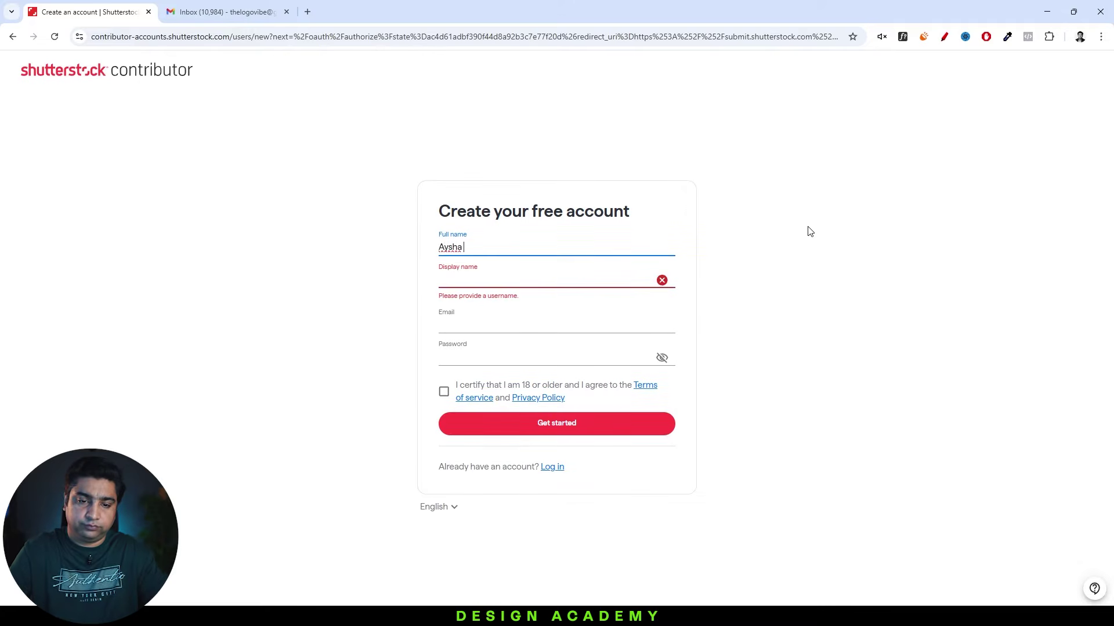
Enter full name, display name, email and password, certify the terms, and submit the form.
key(Tab)
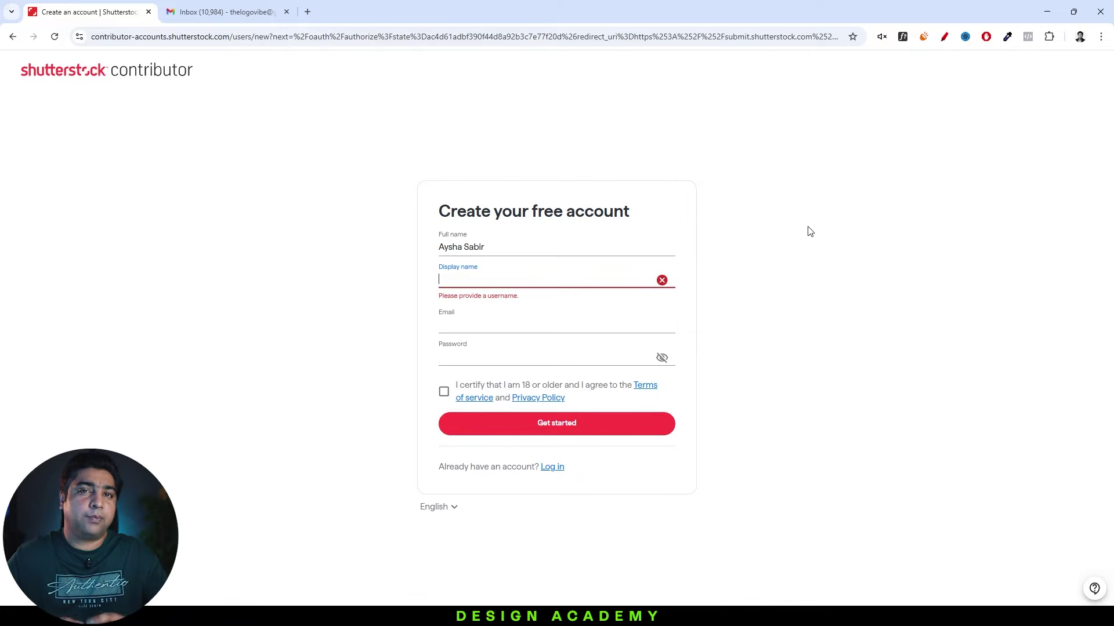
text(aysha)
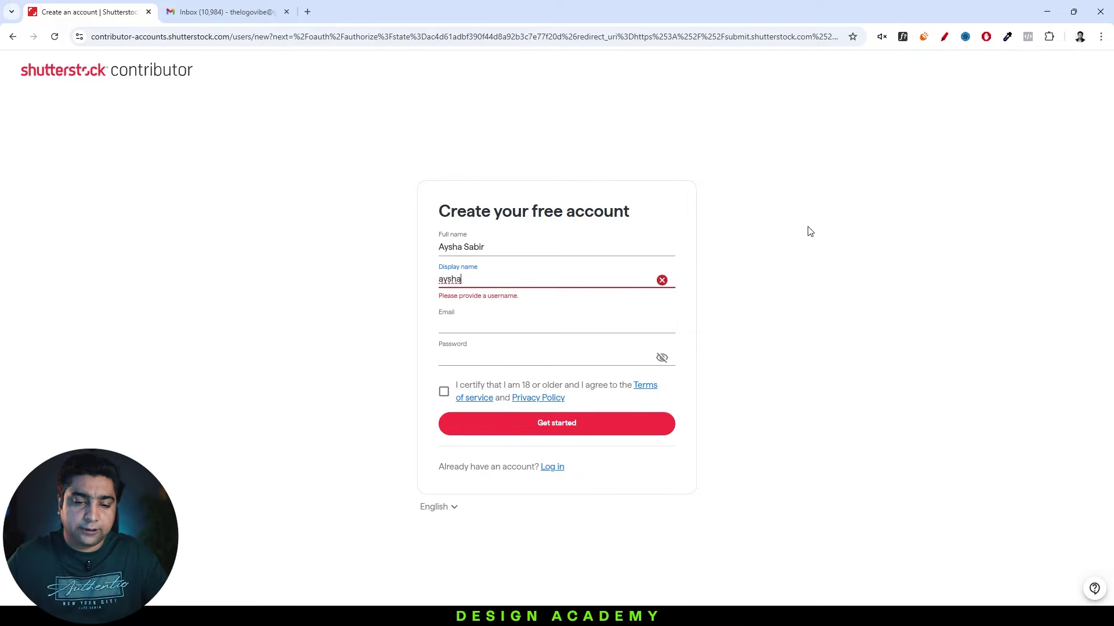
text(designs)
click(492, 320)
key(Tab)
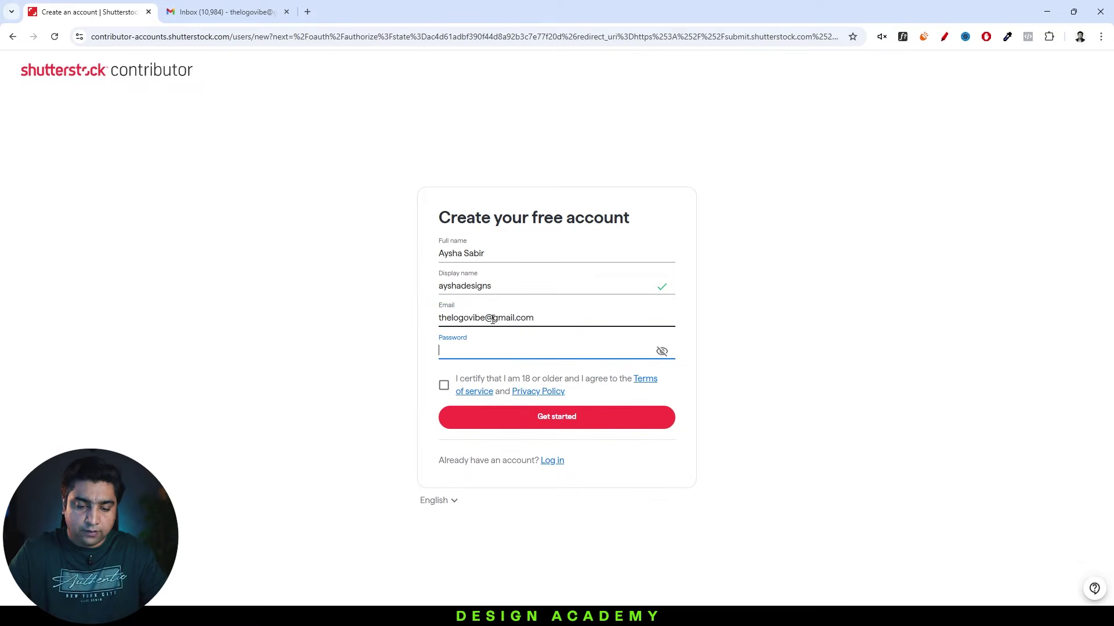
text(••••••••••)
click(444, 385)
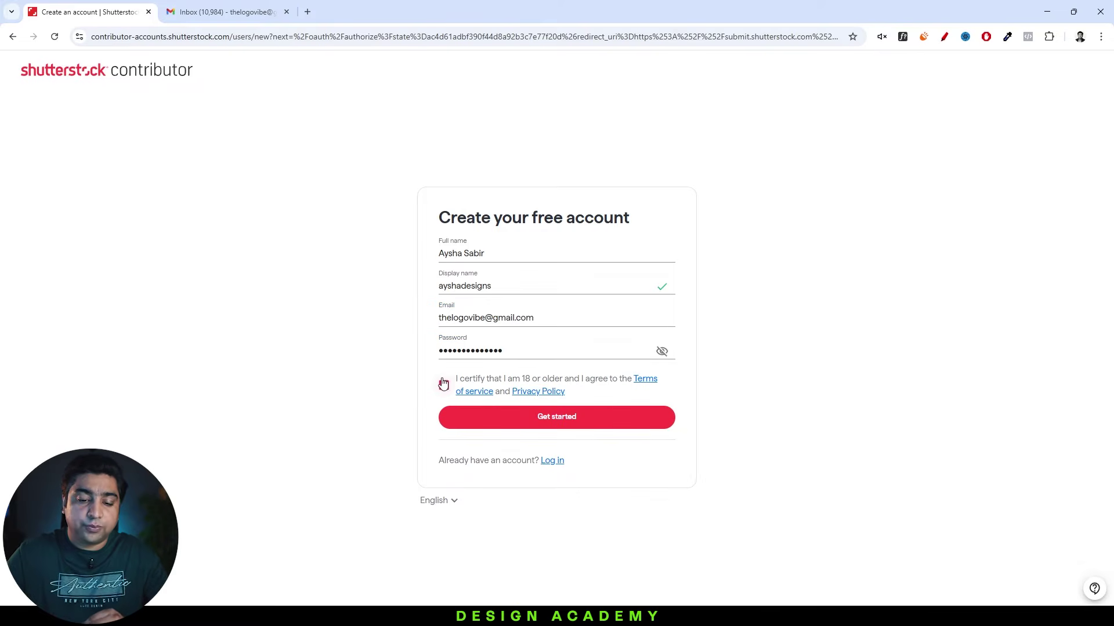
click(539, 427)
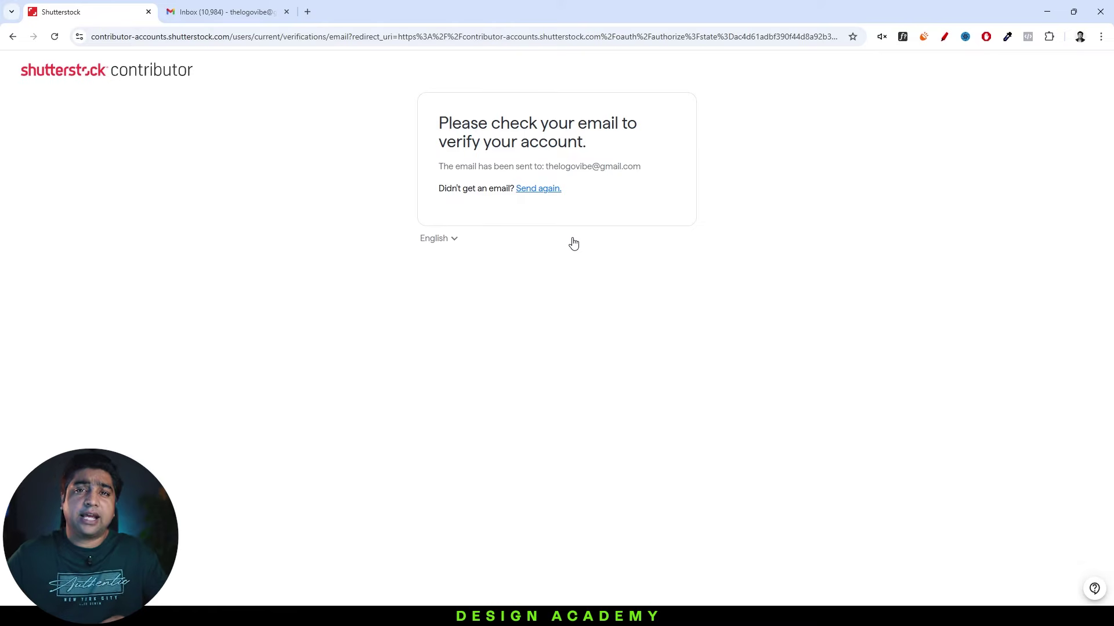
Verify the email address using the link in the Shutterstock message in Gmail.
click(248, 13)
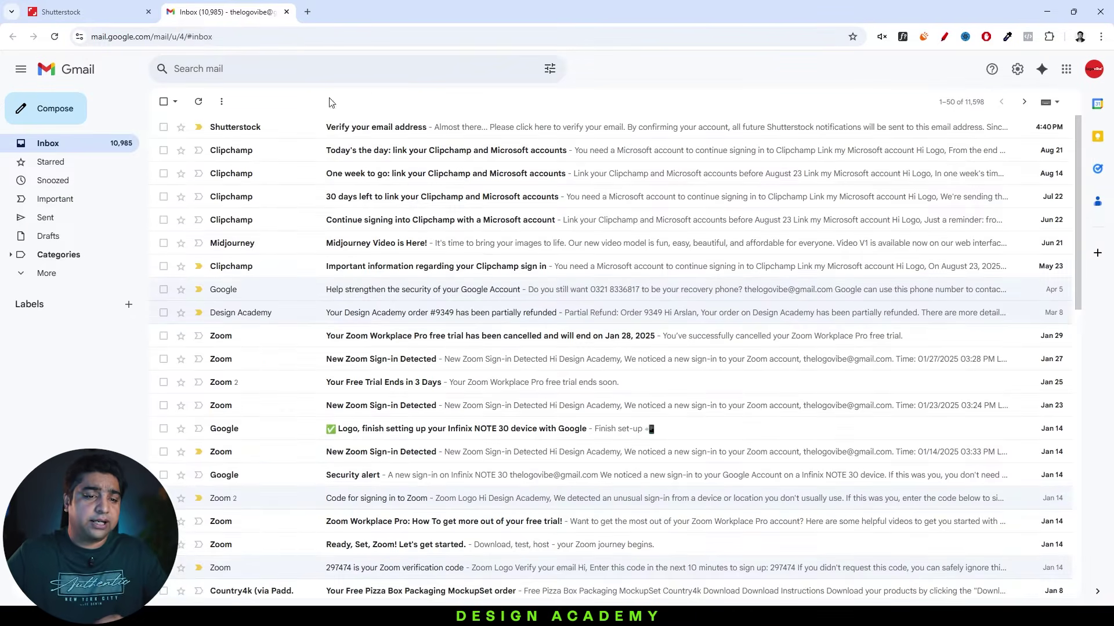
click(406, 125)
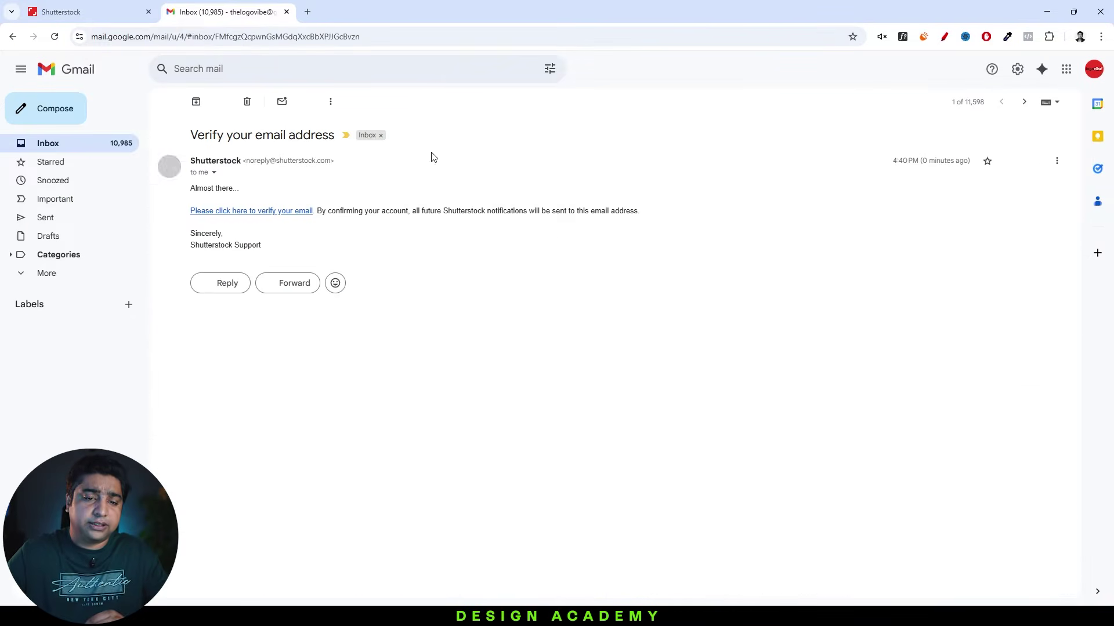
click(254, 211)
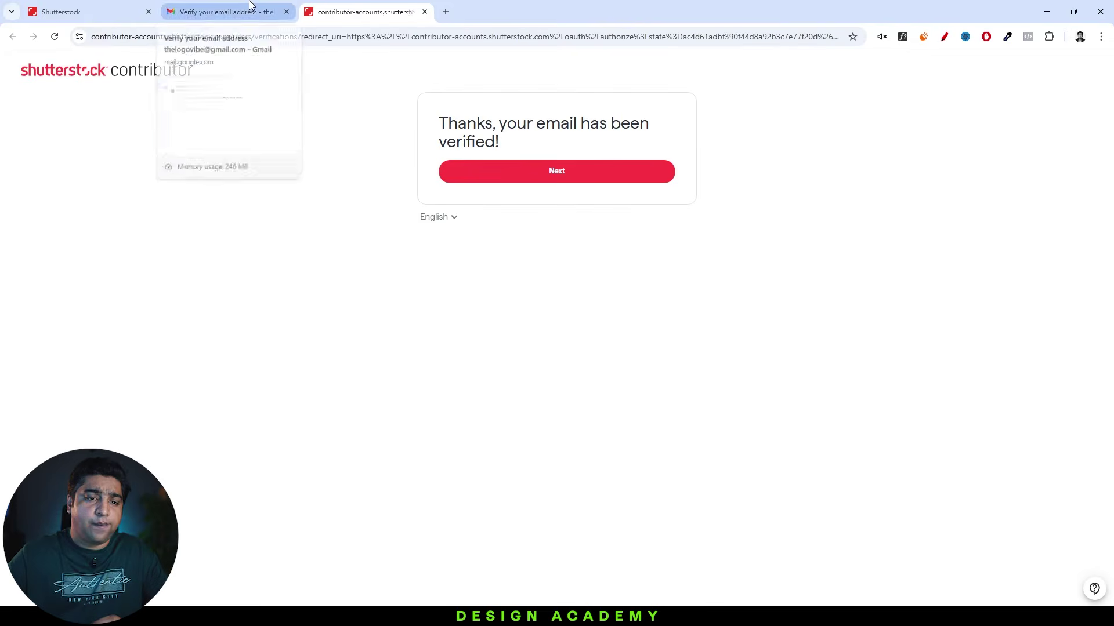
Continue past email verification and save the address, with mailing address matching the residential one.
click(286, 12)
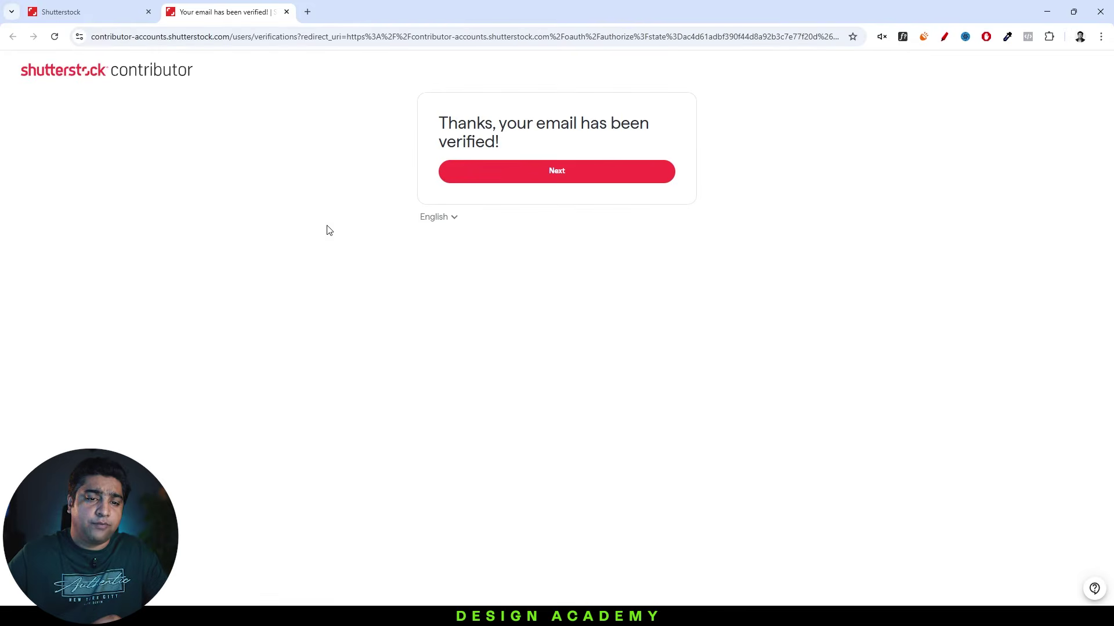
click(515, 173)
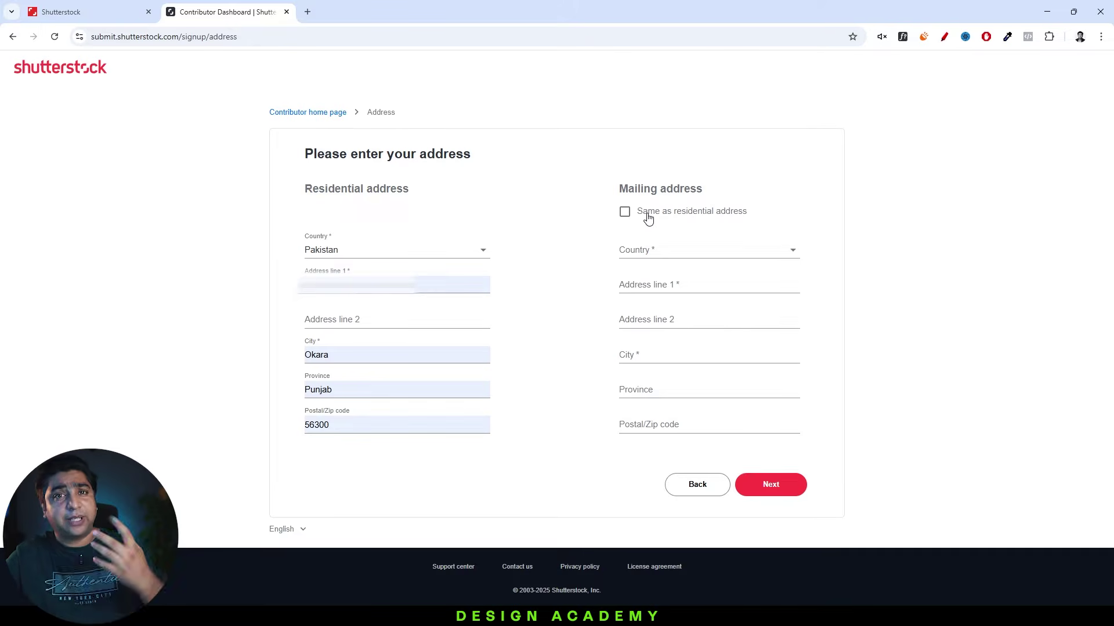
click(648, 218)
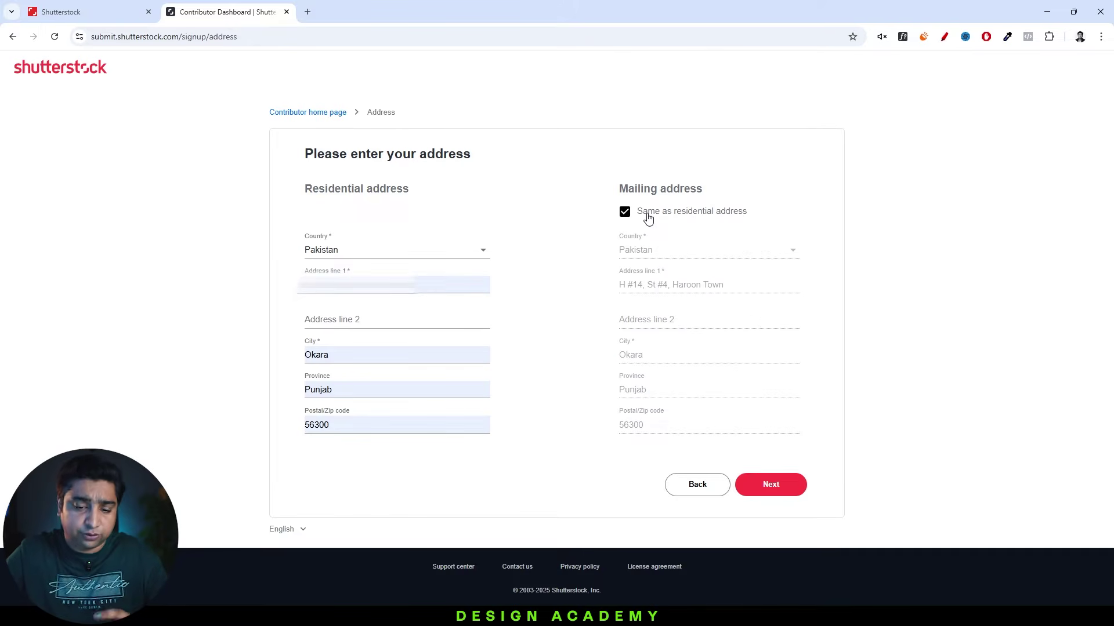
click(775, 485)
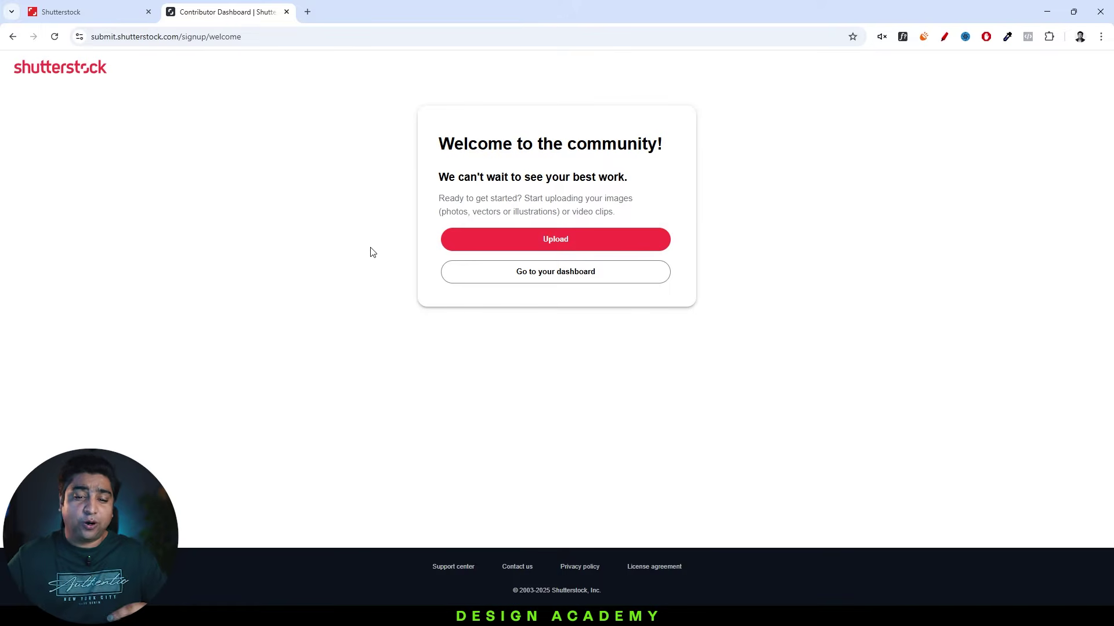
Go from the contributor dashboard to Earnings > Tax center.
click(558, 282)
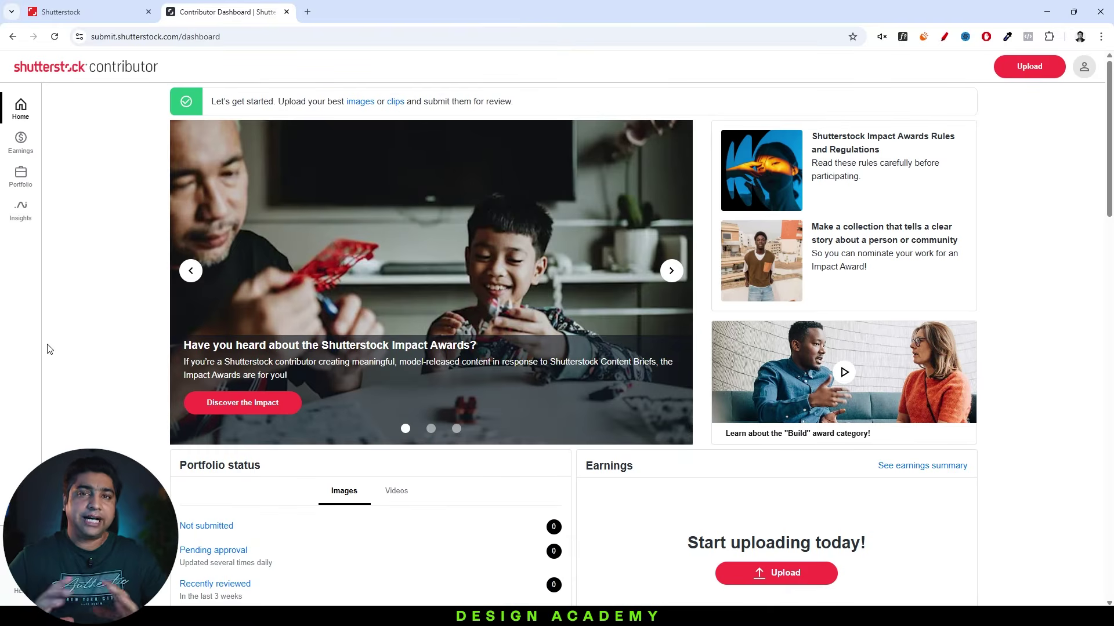
click(21, 142)
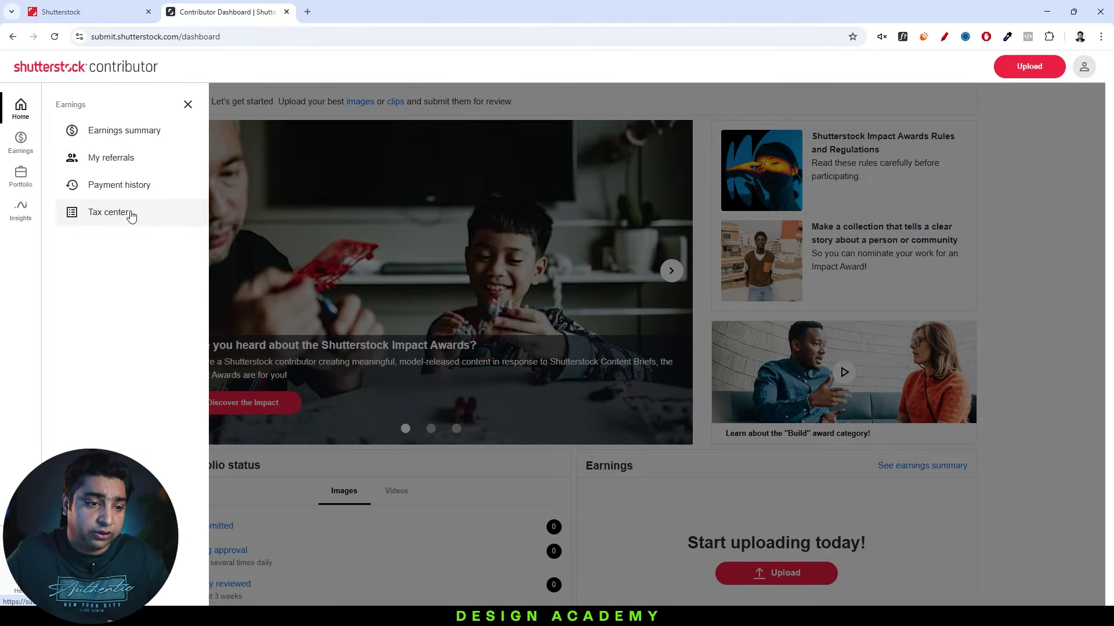
click(131, 214)
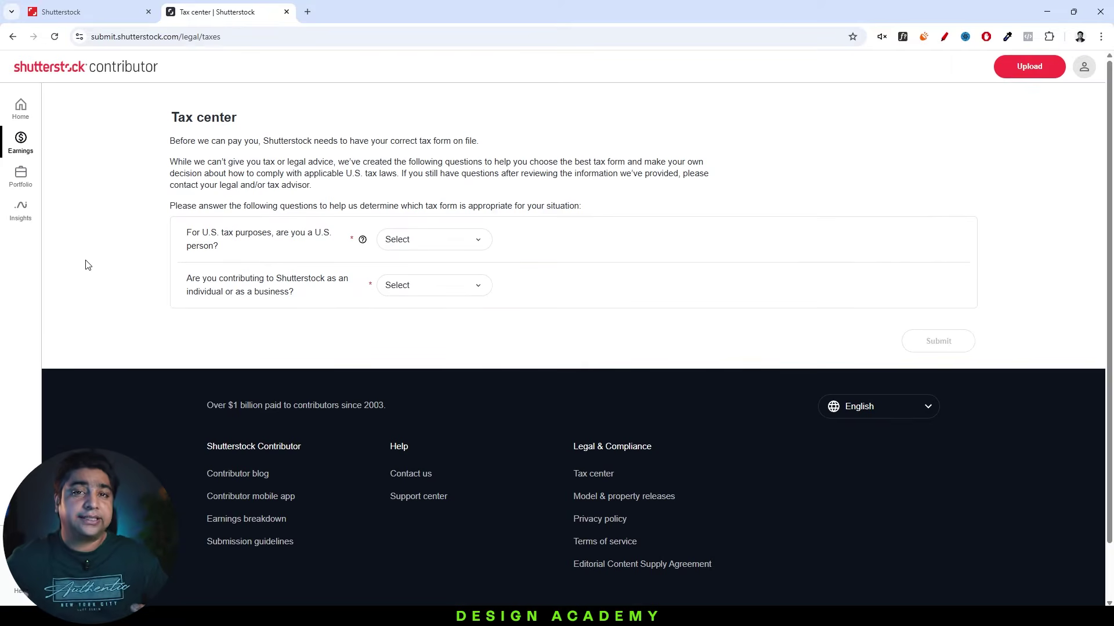
Answer No to being a U.S. person and choose Individual as the contributor type.
click(417, 242)
click(403, 301)
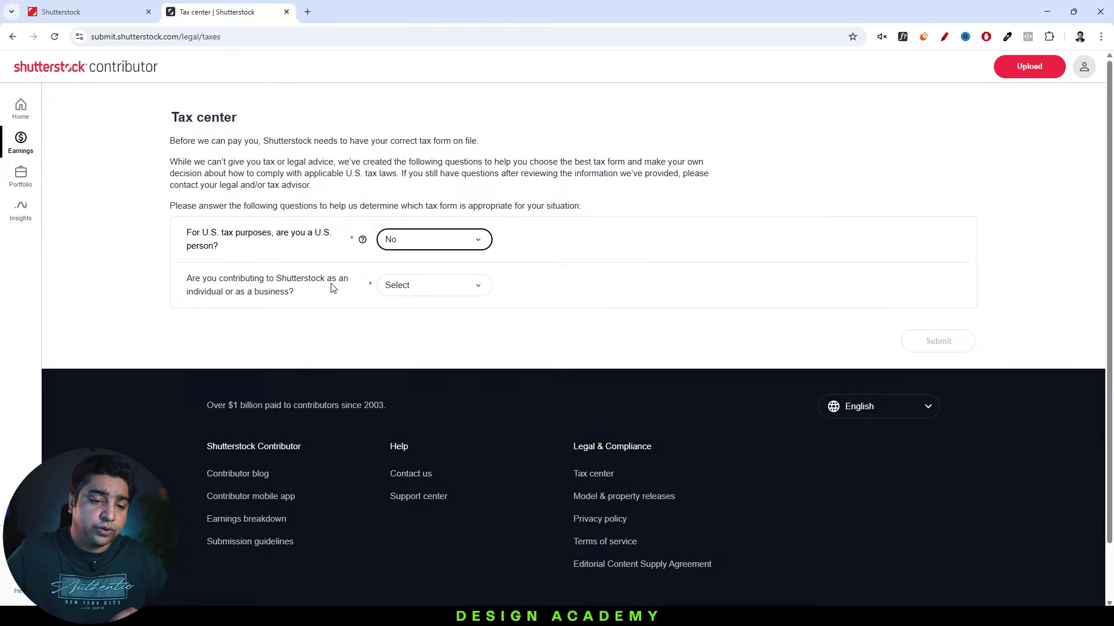
click(440, 293)
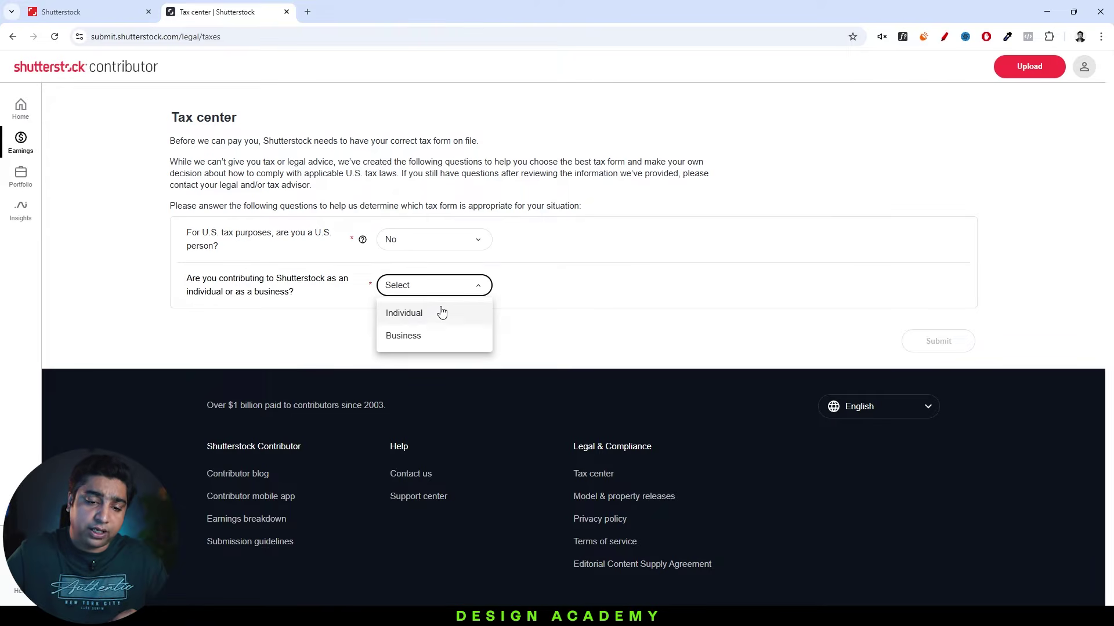
click(434, 321)
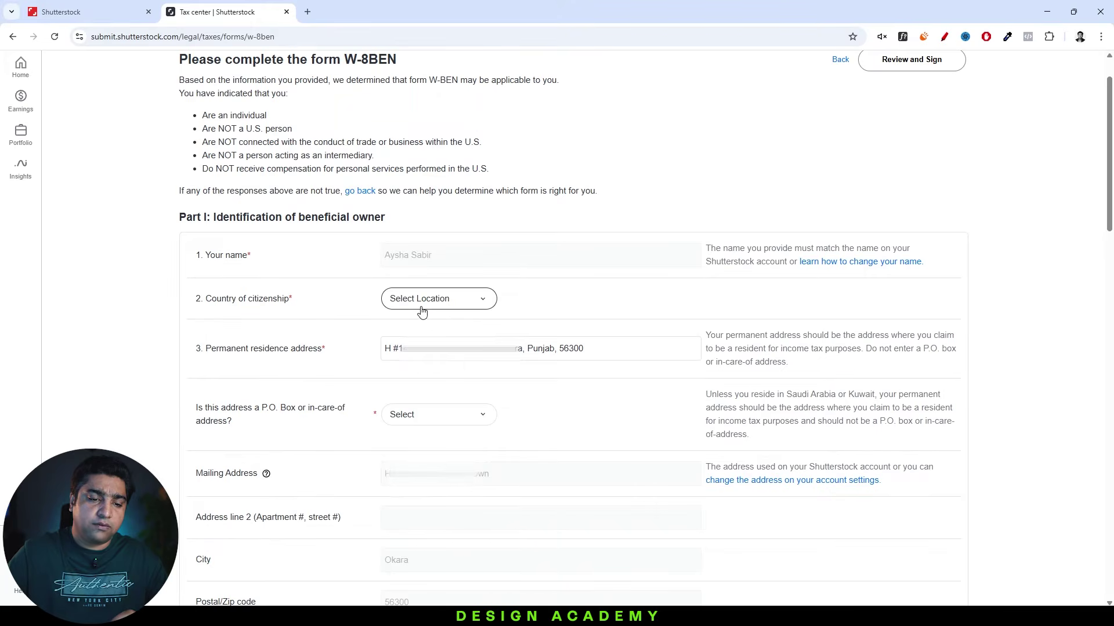
Set the W-8BEN country of citizenship to Pakistan and answer No to the P.O. Box question.
click(423, 309)
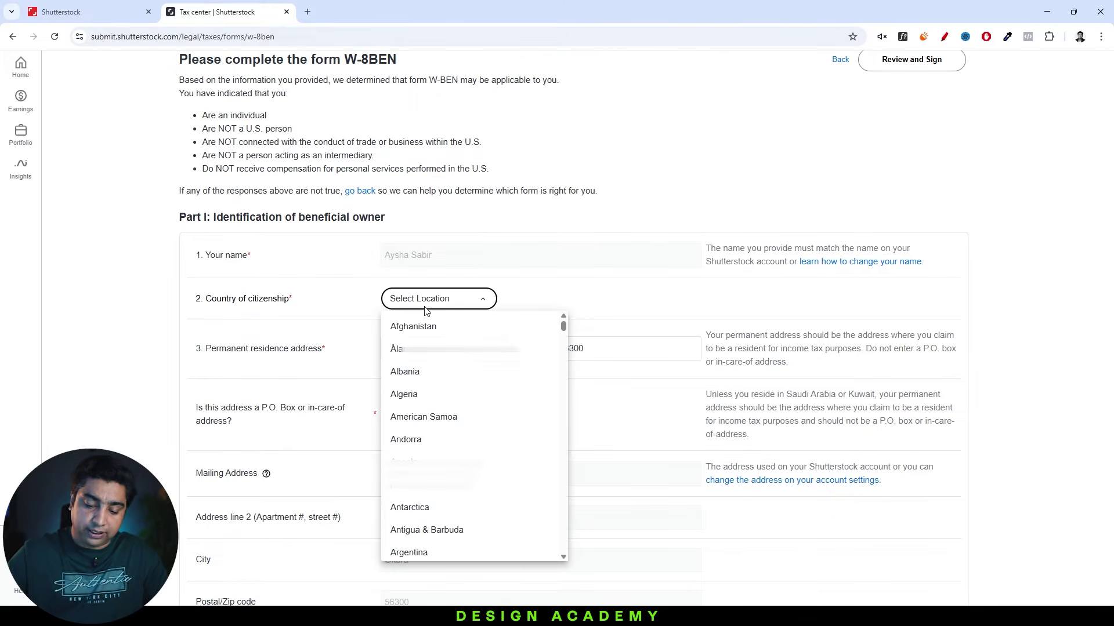
key(p)
click(410, 435)
scroll(312, 368, down, 3)
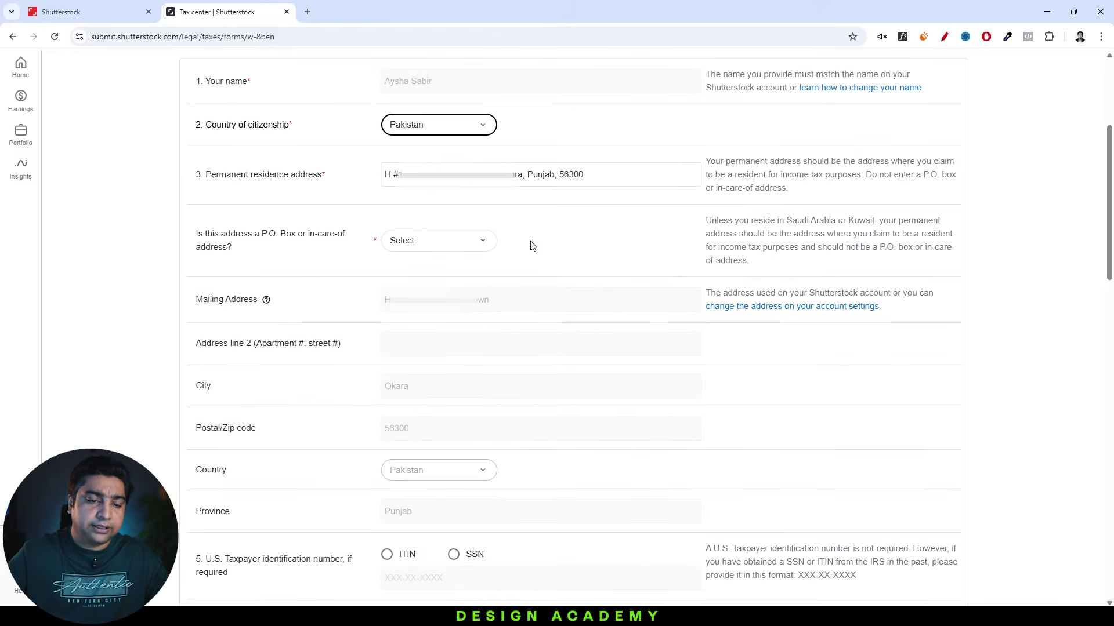
click(469, 242)
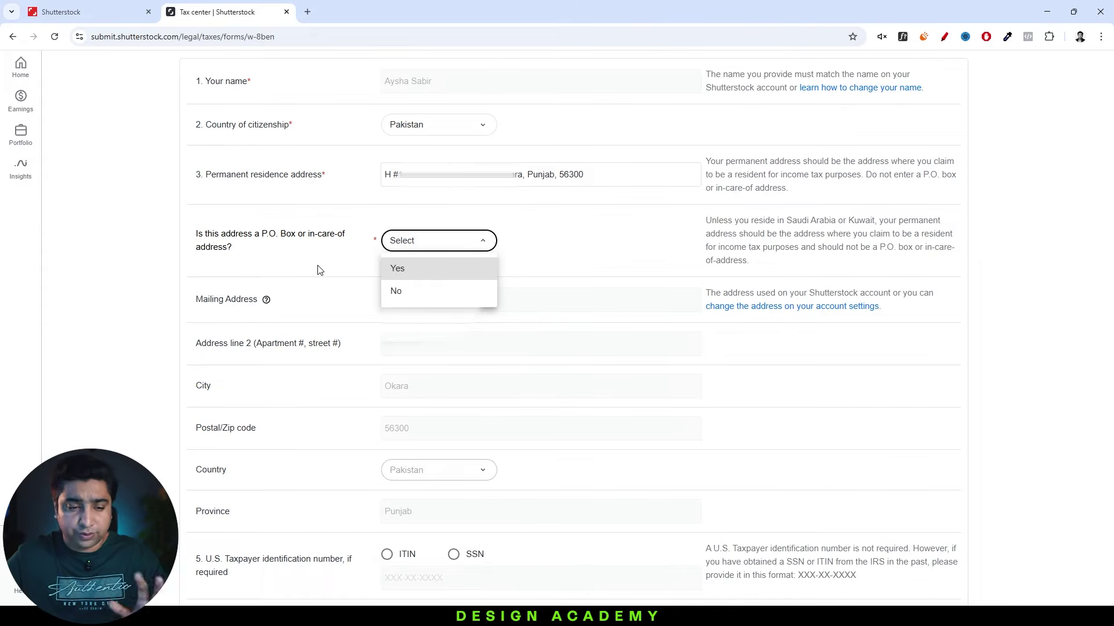
click(428, 292)
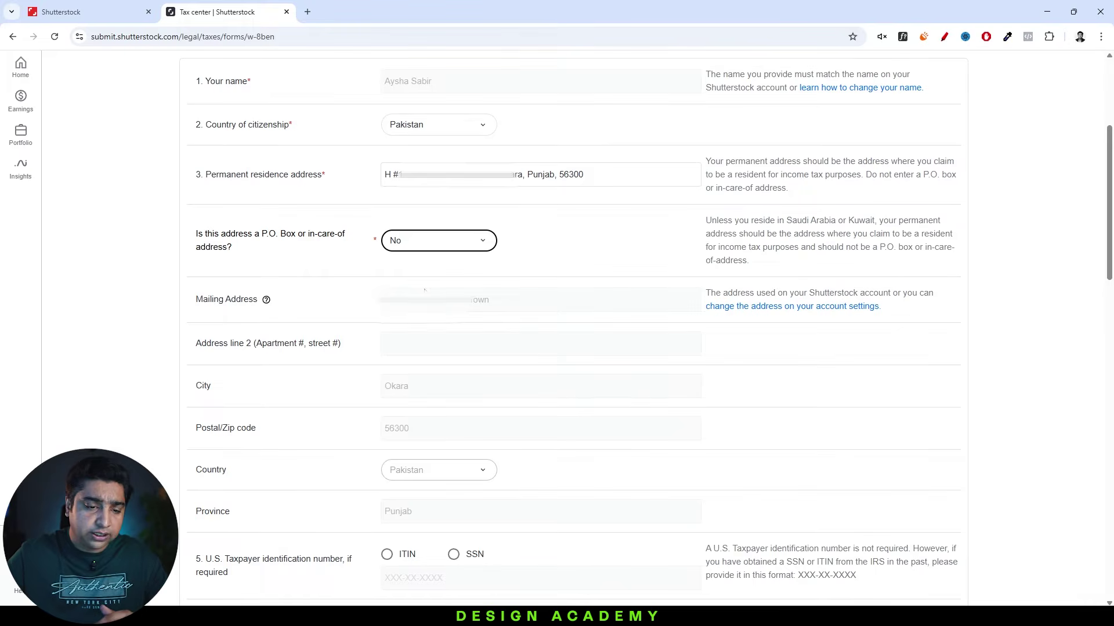
scroll(424, 290, down, 5)
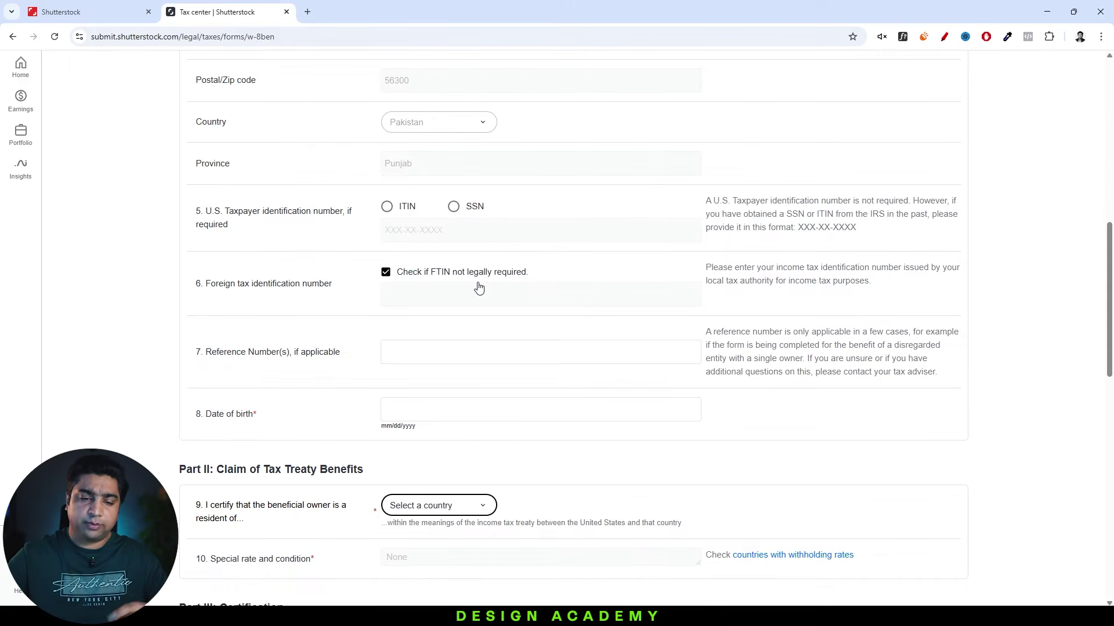
Enter the date of birth, choose Pakistan as treaty country, and tick the signing-capacity certification.
click(412, 408)
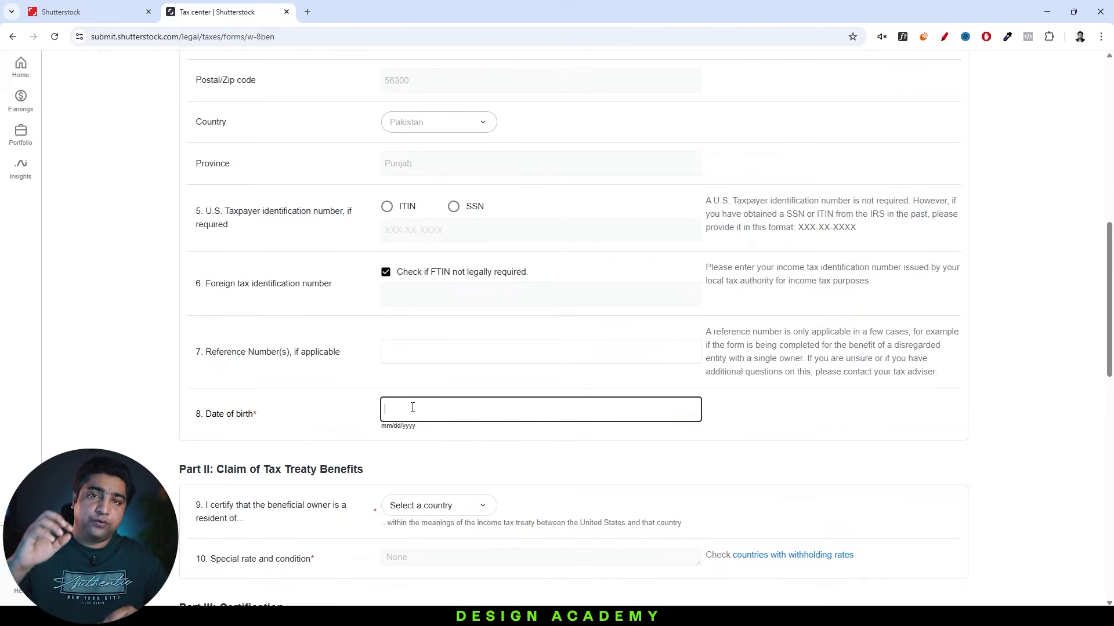
scroll(417, 406, down, 3)
click(431, 340)
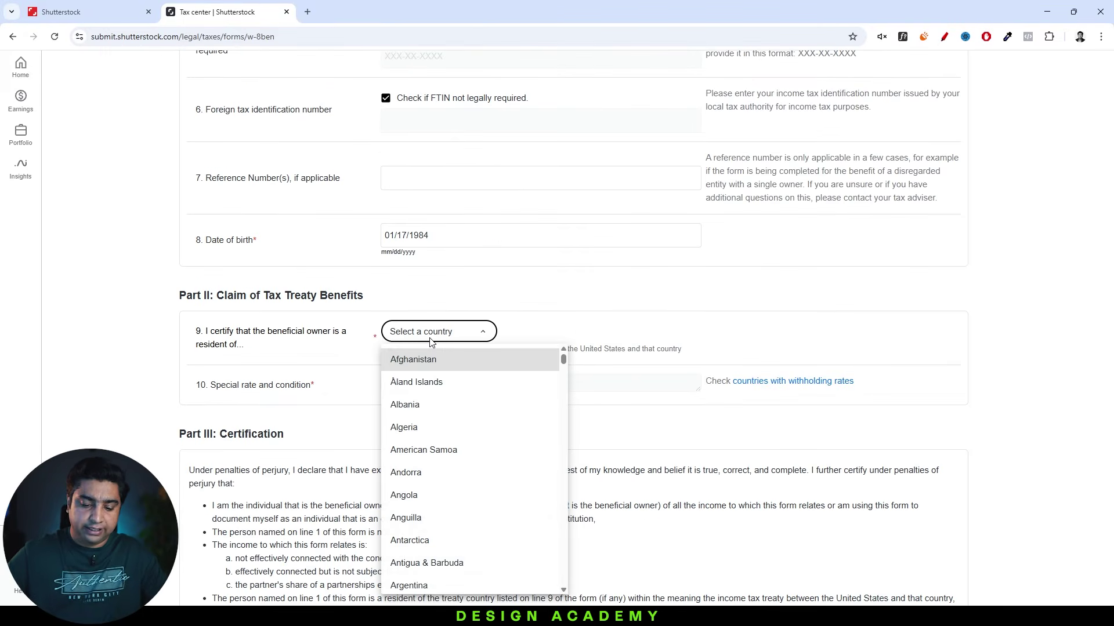
key(p)
click(443, 468)
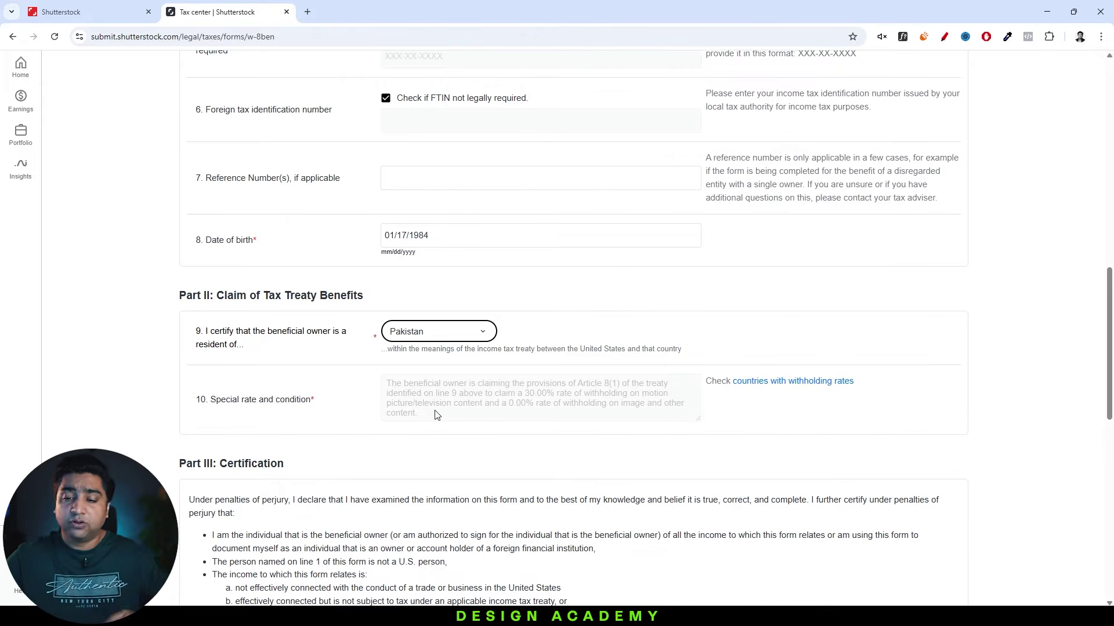
scroll(436, 415, down, 8)
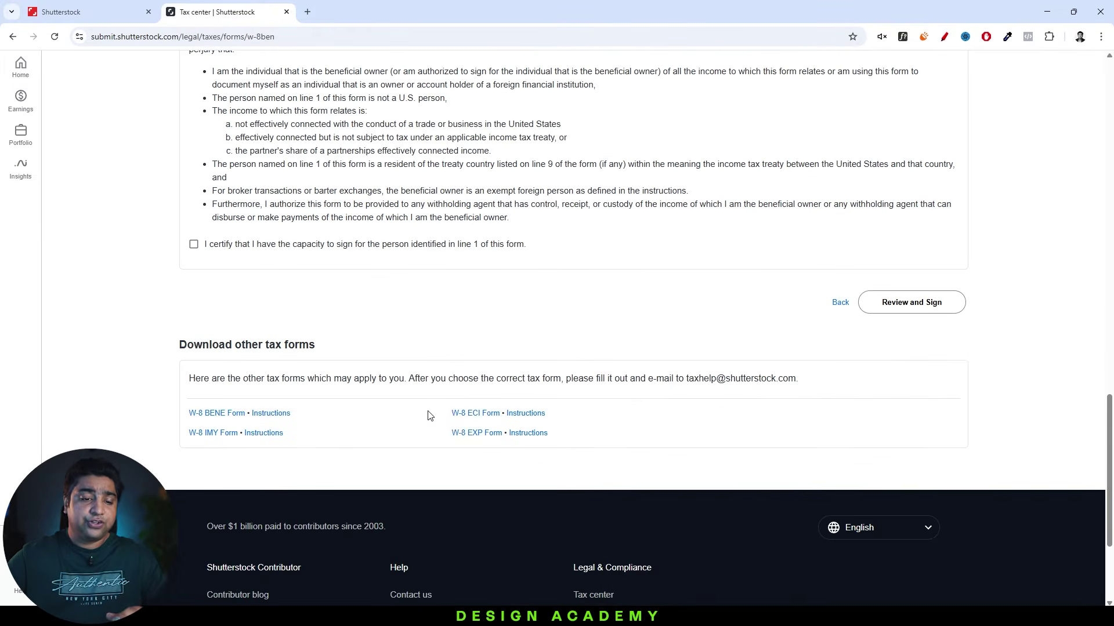
click(215, 246)
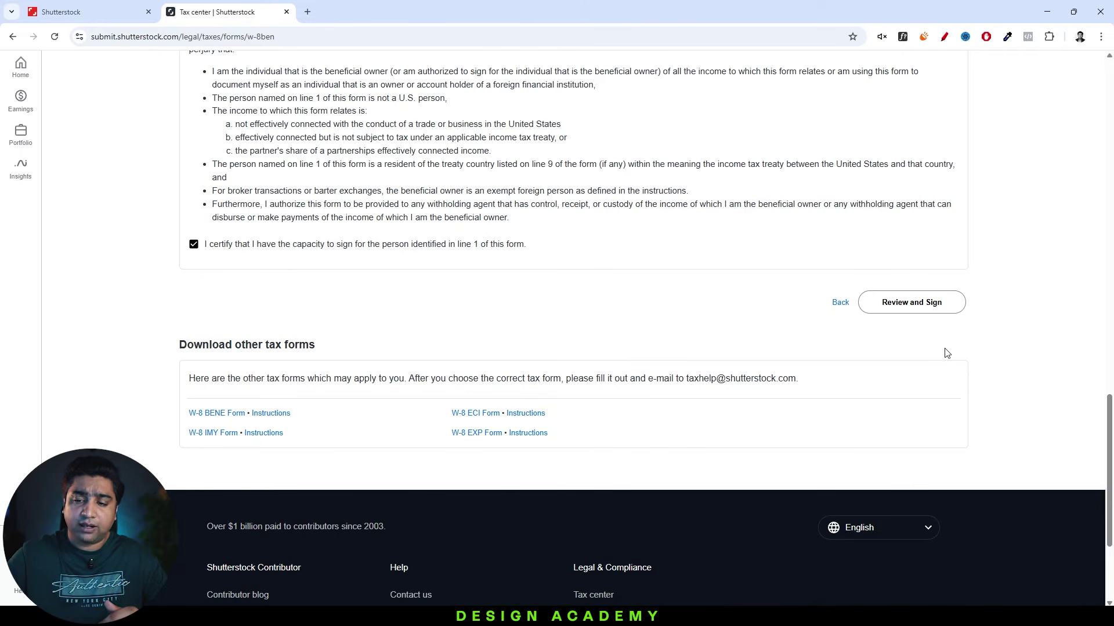
Sign the W-8BEN with the contributor's full name, submit it, and highlight its approval date.
click(899, 307)
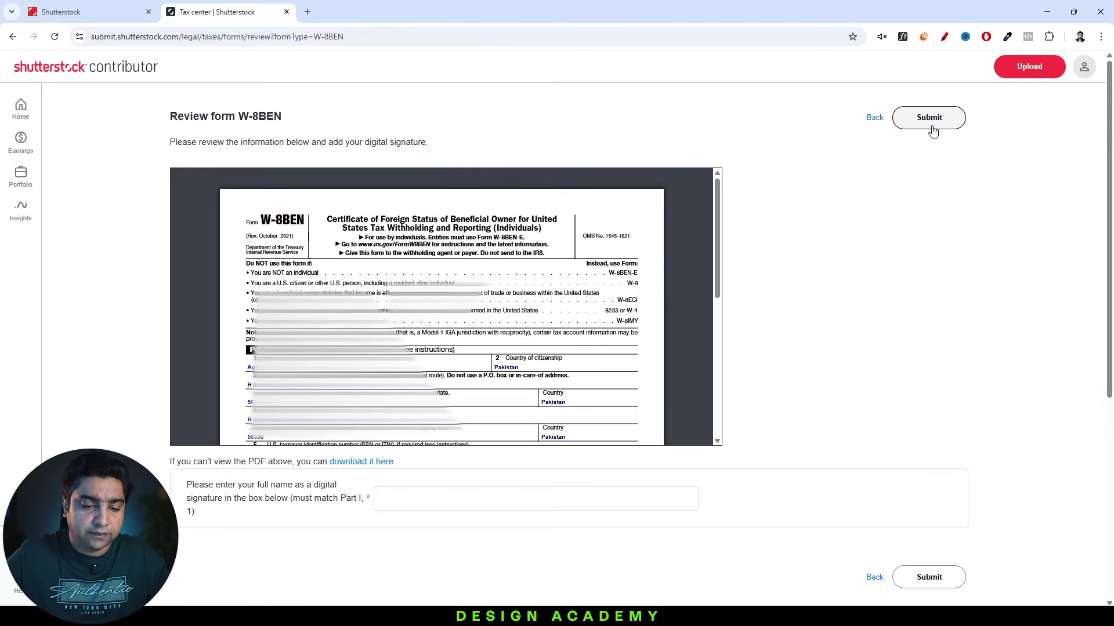
click(410, 500)
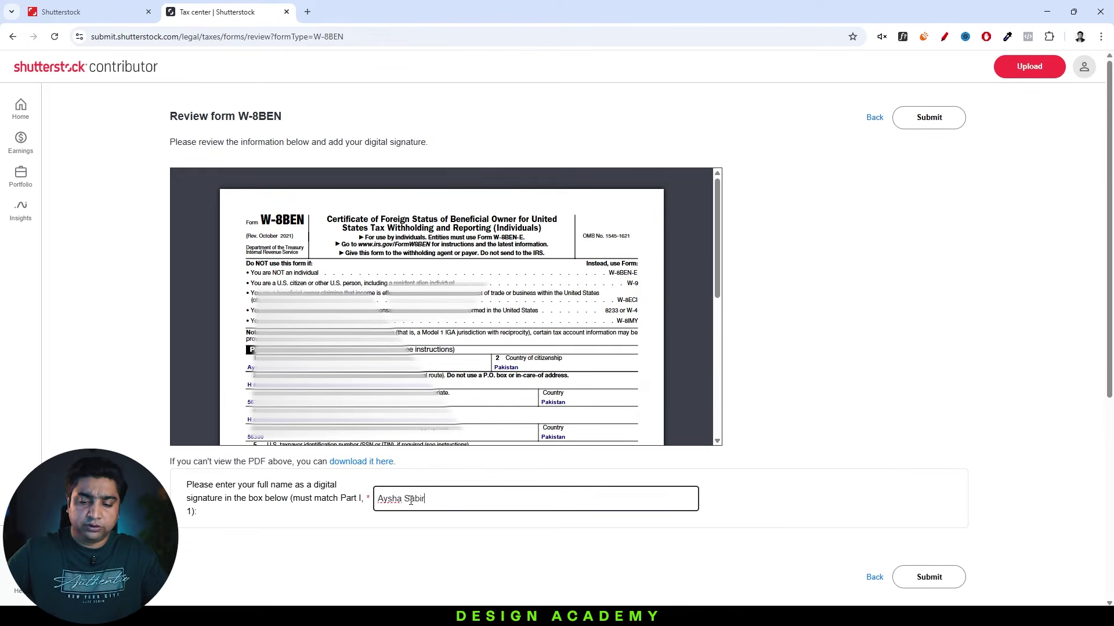
click(926, 123)
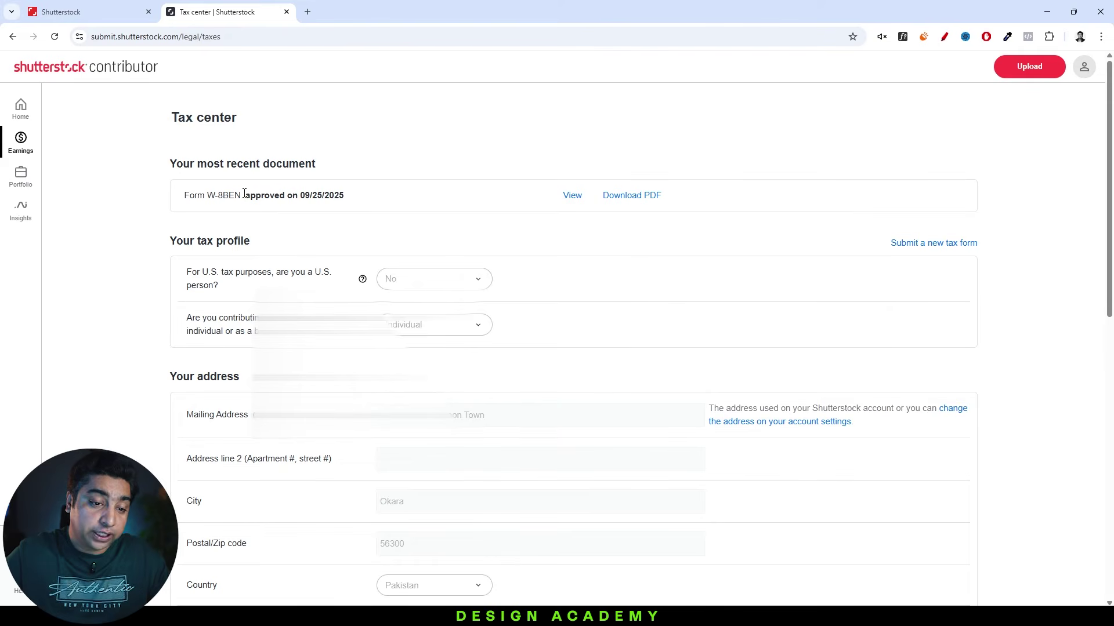
drag(244, 194, 363, 185)
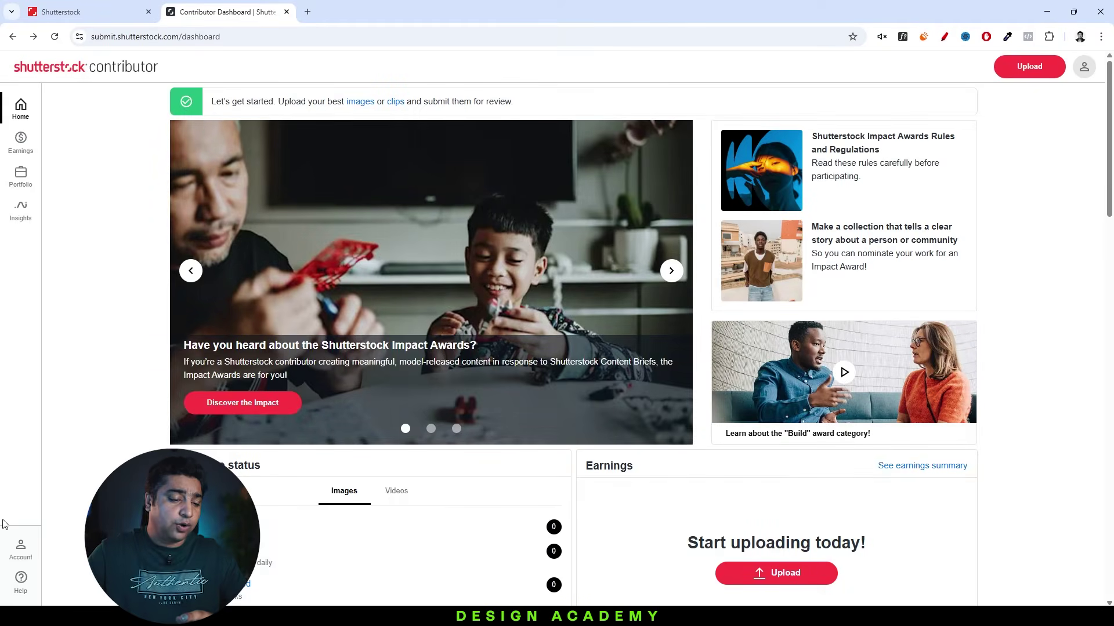
Open Account > Public profile and scroll through its display name, portfolio URL and about fields.
click(20, 548)
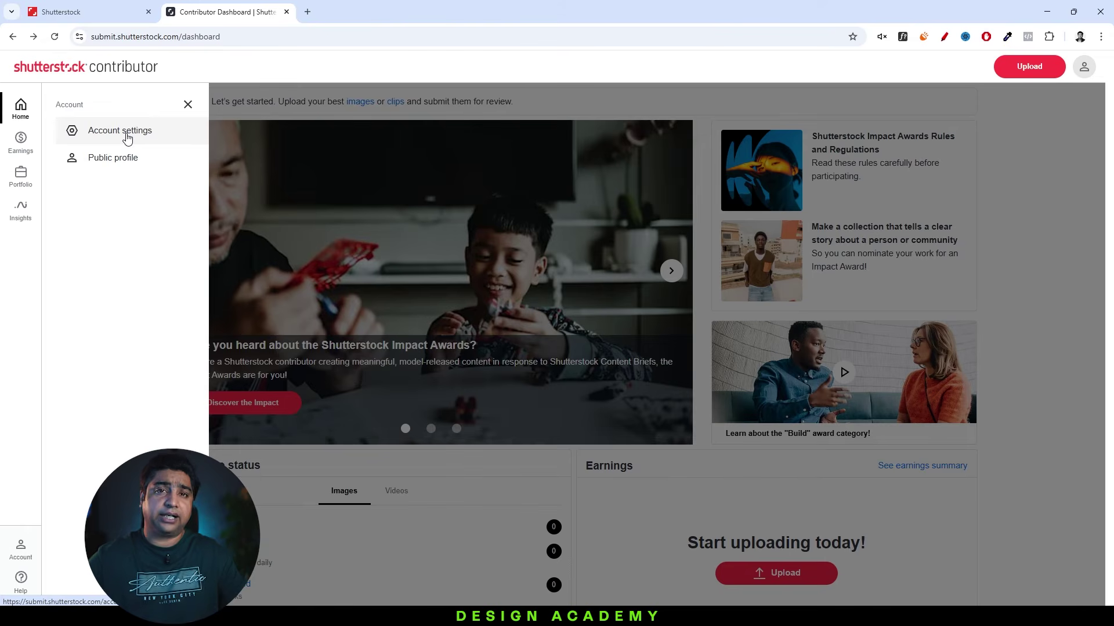
click(109, 166)
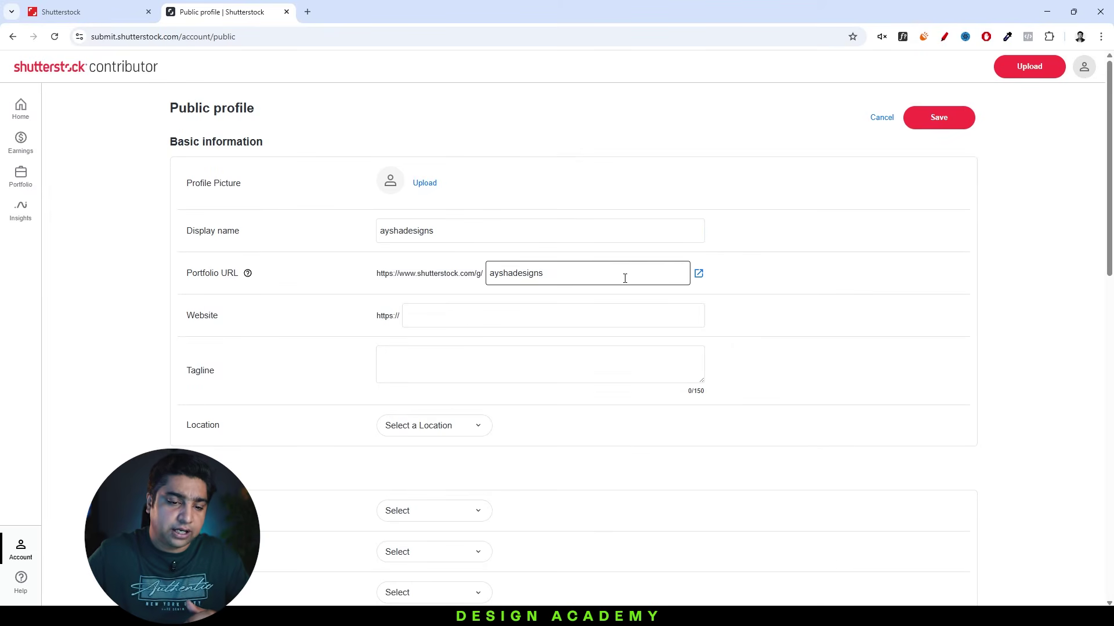
scroll(476, 323, down, 4)
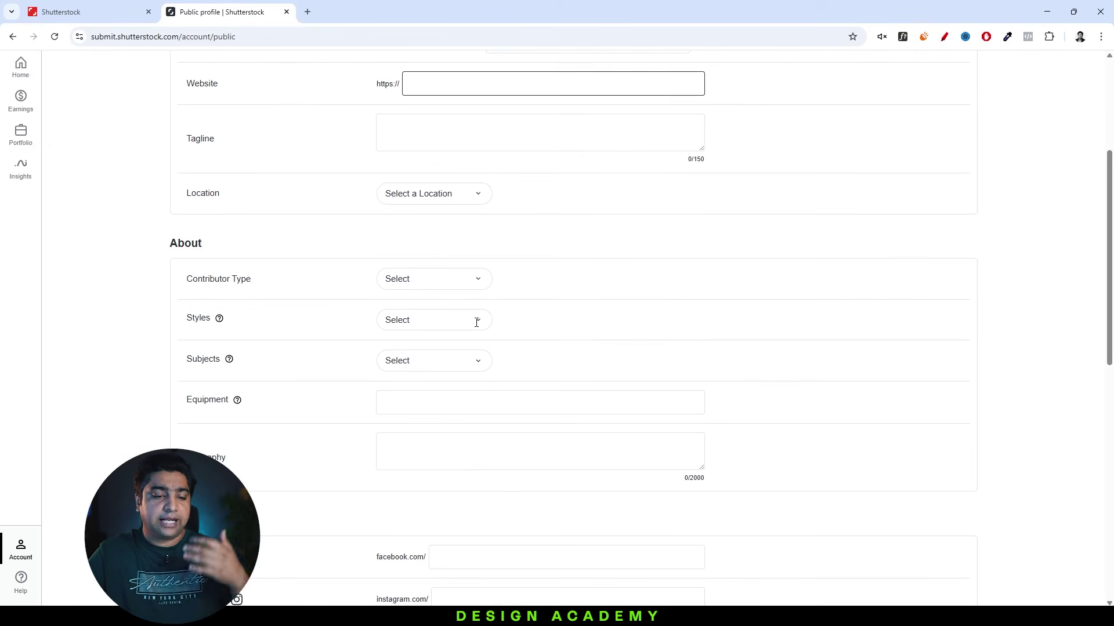
scroll(479, 292, down, 3)
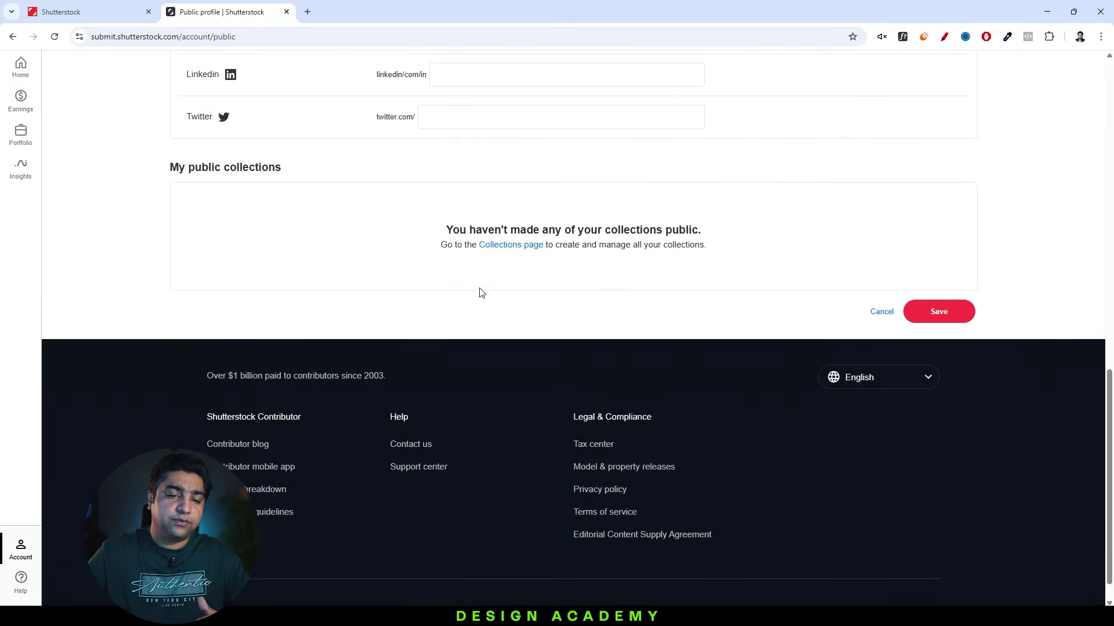
scroll(479, 292, up, 12)
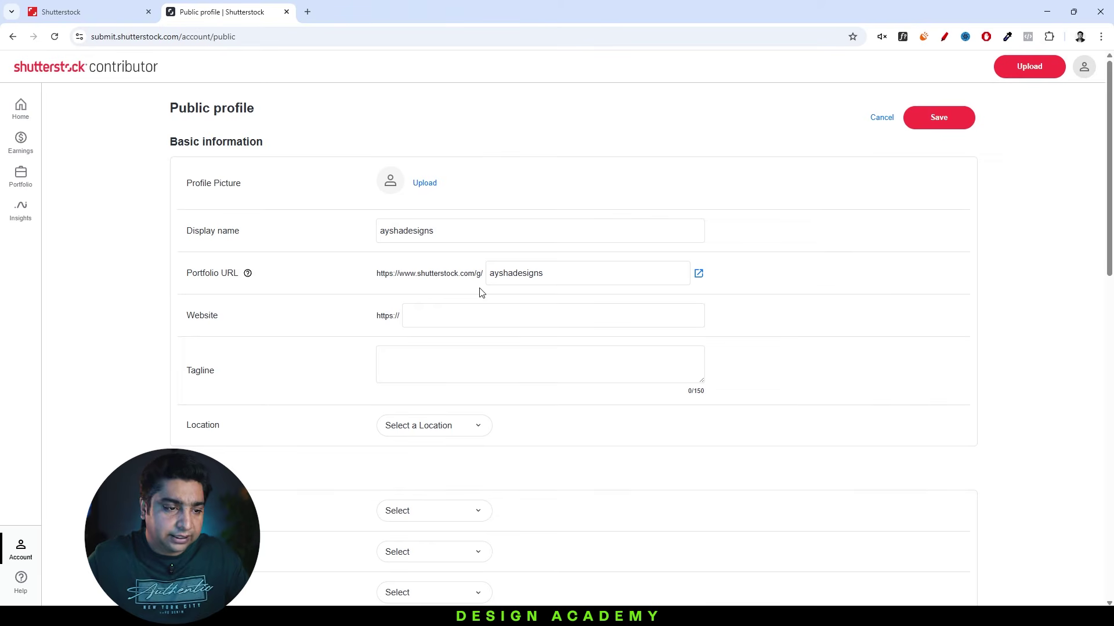
View Insights > Top performers, then switch to Insights > Trending content.
click(14, 214)
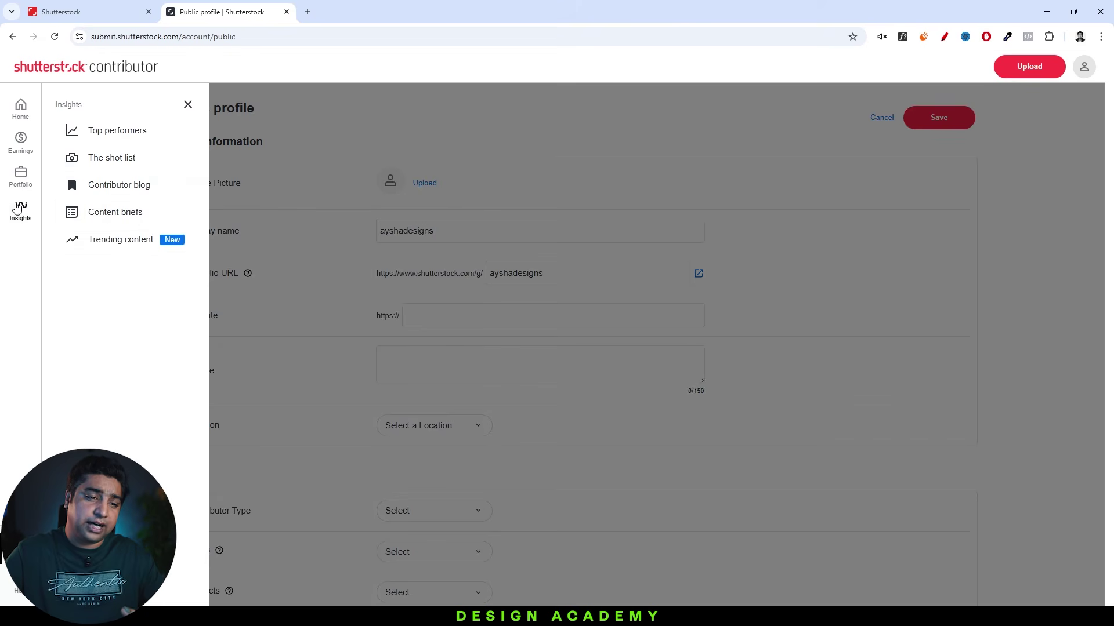
click(119, 141)
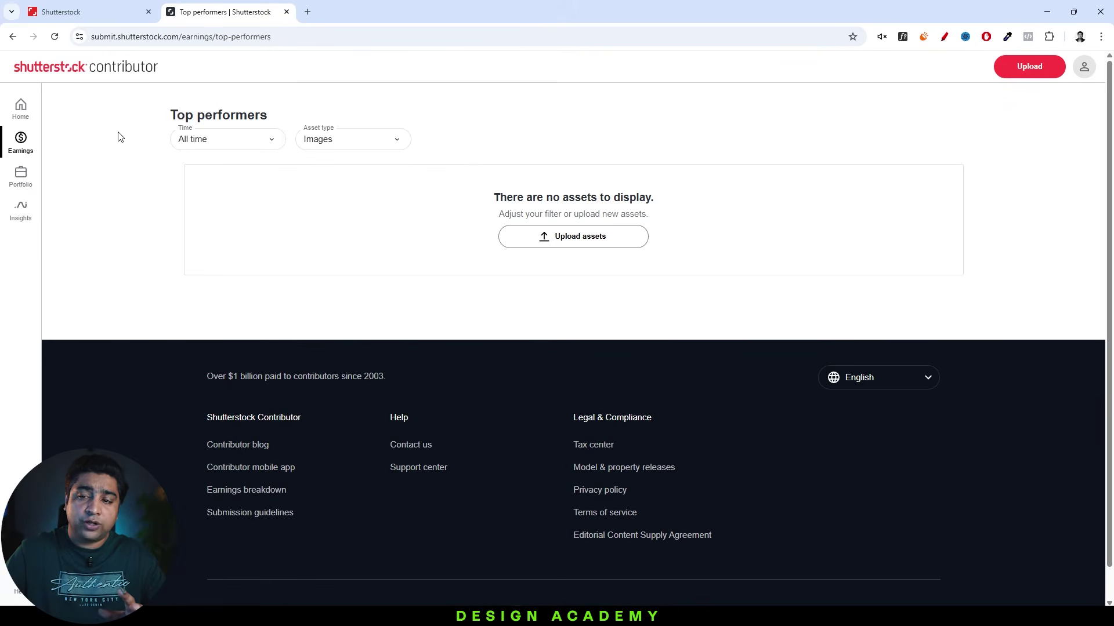
click(21, 210)
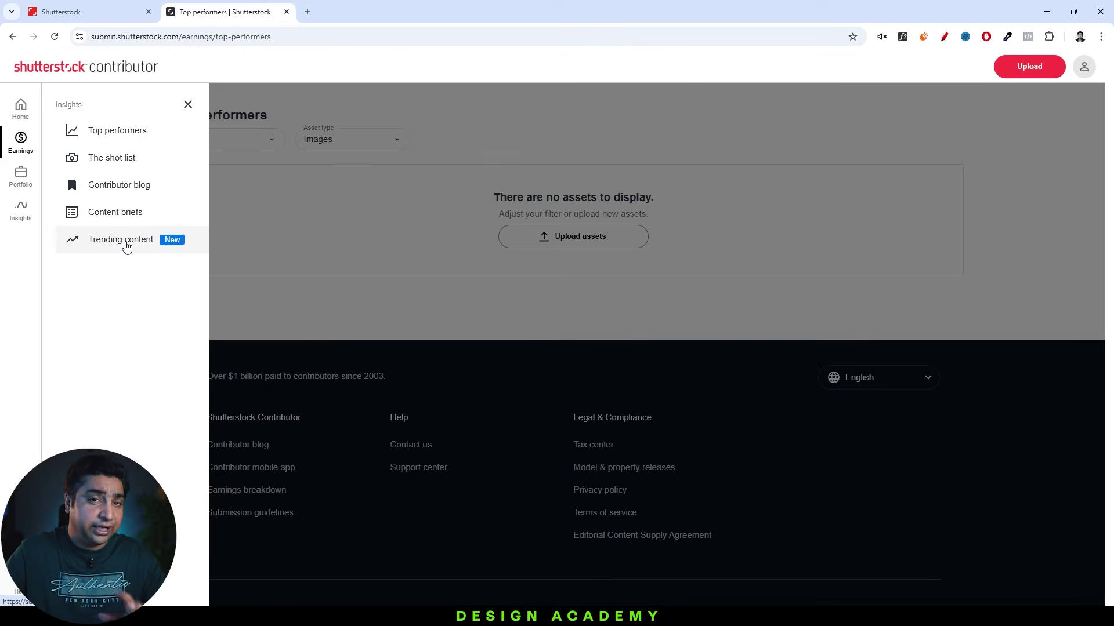
click(126, 247)
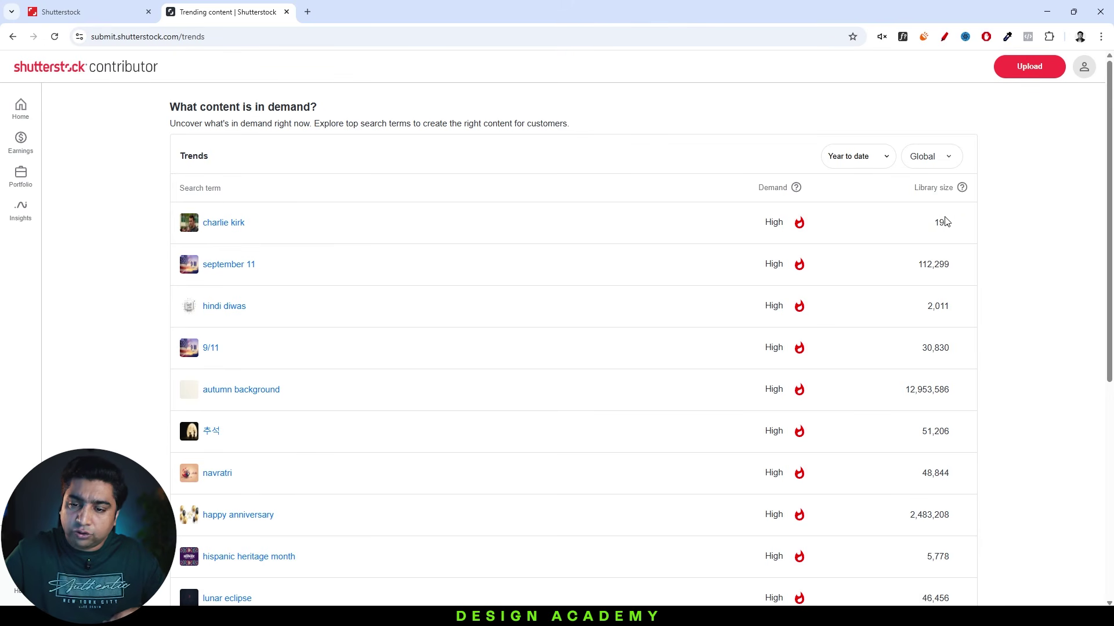
Inspect the Trends table, highlighting the top term's High demand and september 11's 112,299 library size.
double_click(772, 224)
click(964, 232)
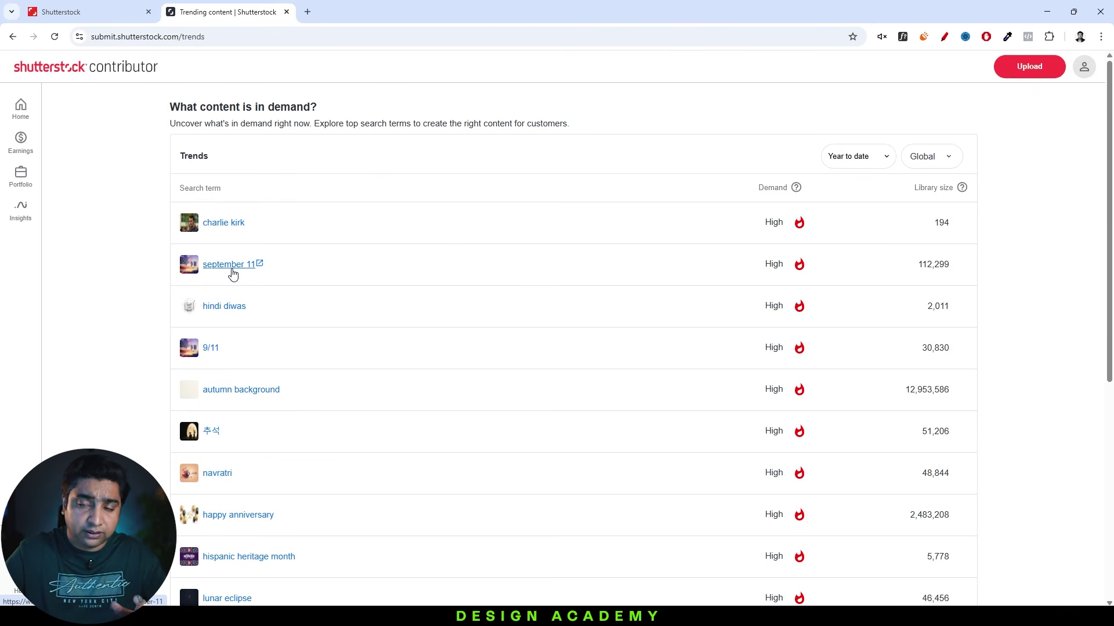
drag(959, 272, 898, 272)
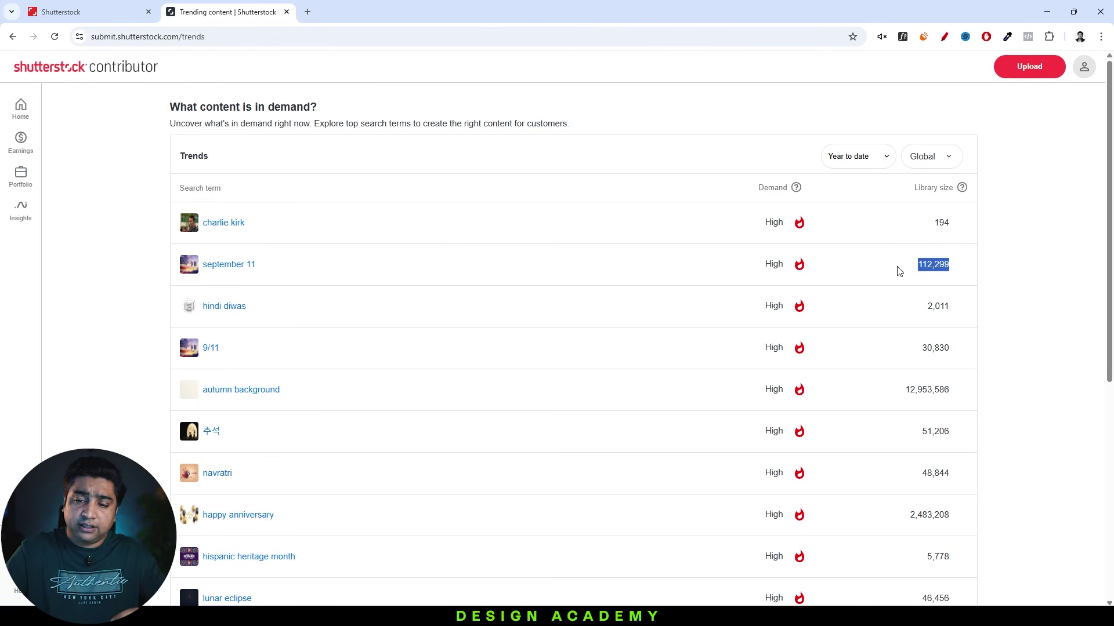
click(792, 264)
scroll(789, 264, down, 5)
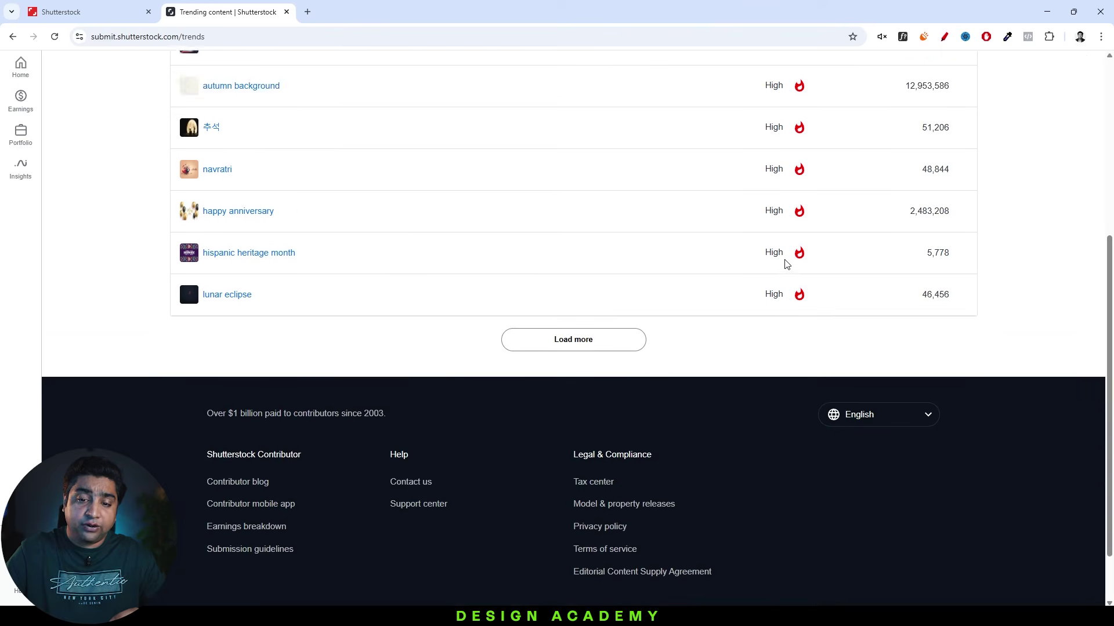
scroll(355, 292, up, 5)
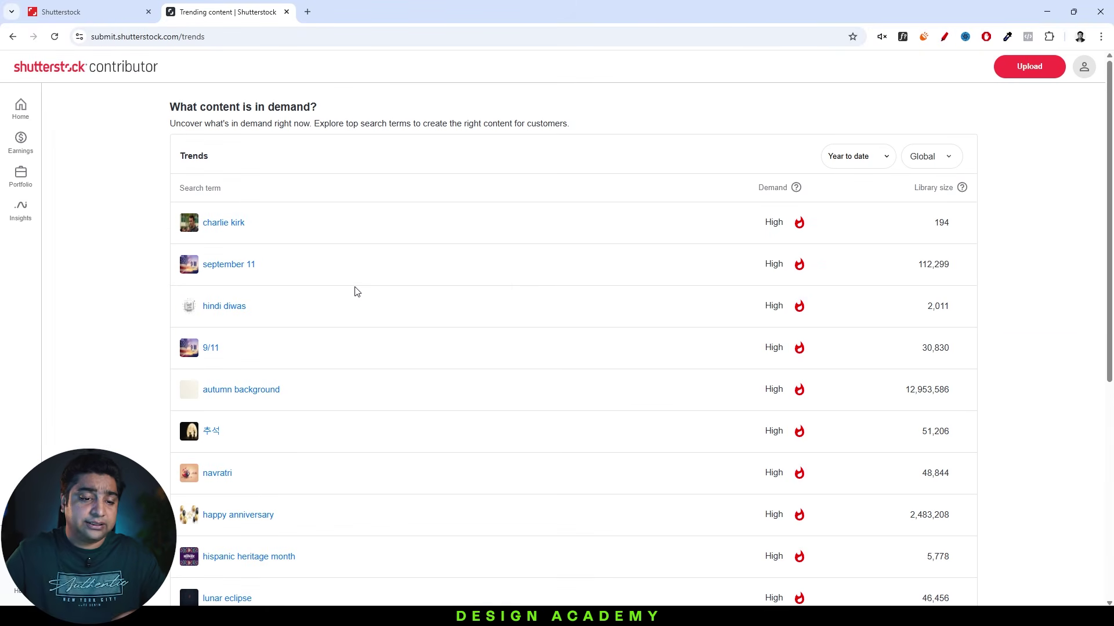